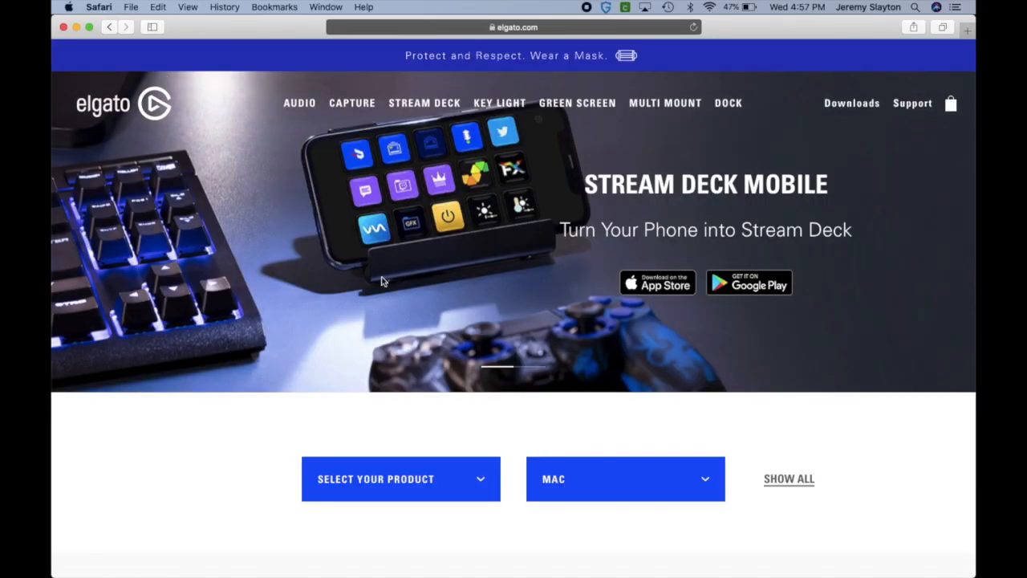
pyautogui.scroll(-3, 381, 279)
# - Filter Elgato downloads to the Video Capture product for Mac
pyautogui.click(410, 353)
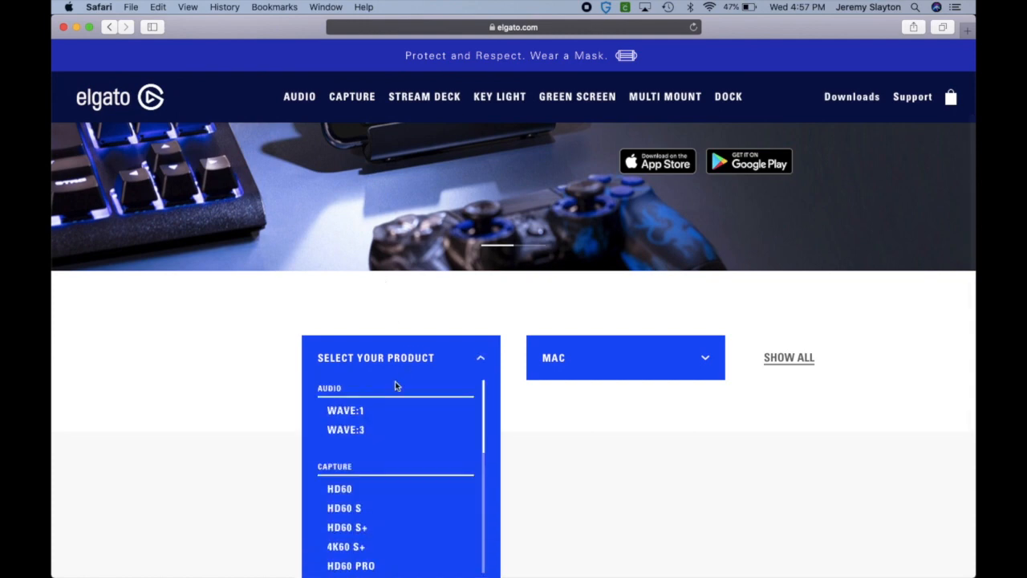
pyautogui.scroll(-5, 377, 425)
pyautogui.scroll(-3, 374, 428)
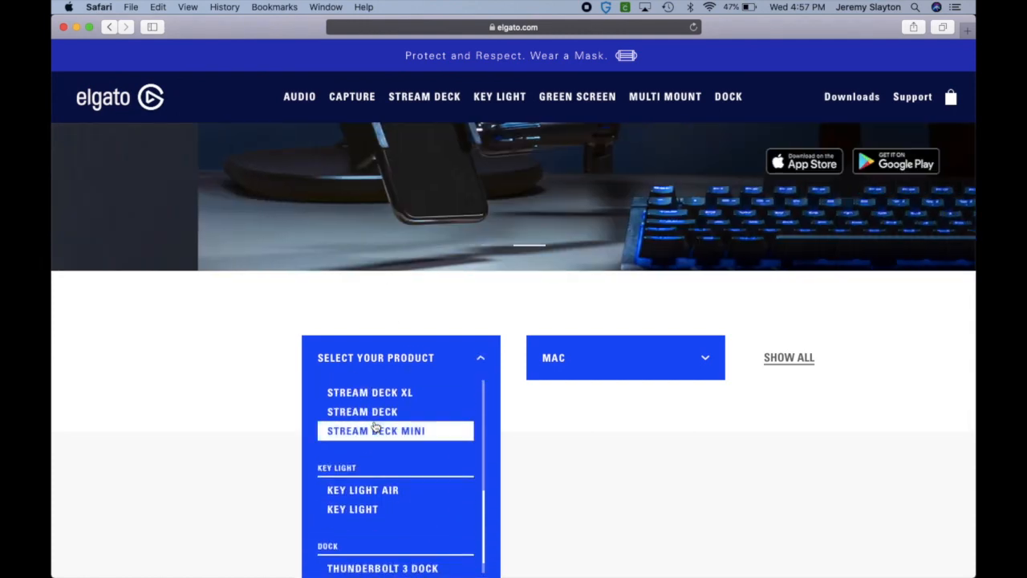
pyautogui.scroll(-1, 374, 427)
pyautogui.scroll(5, 374, 421)
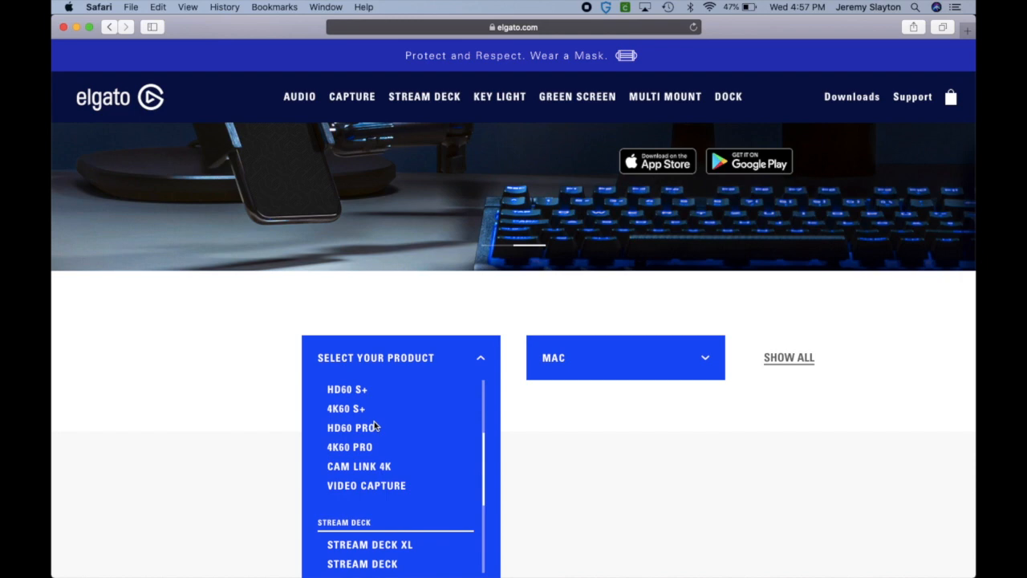
pyautogui.scroll(2, 374, 425)
pyautogui.click(366, 494)
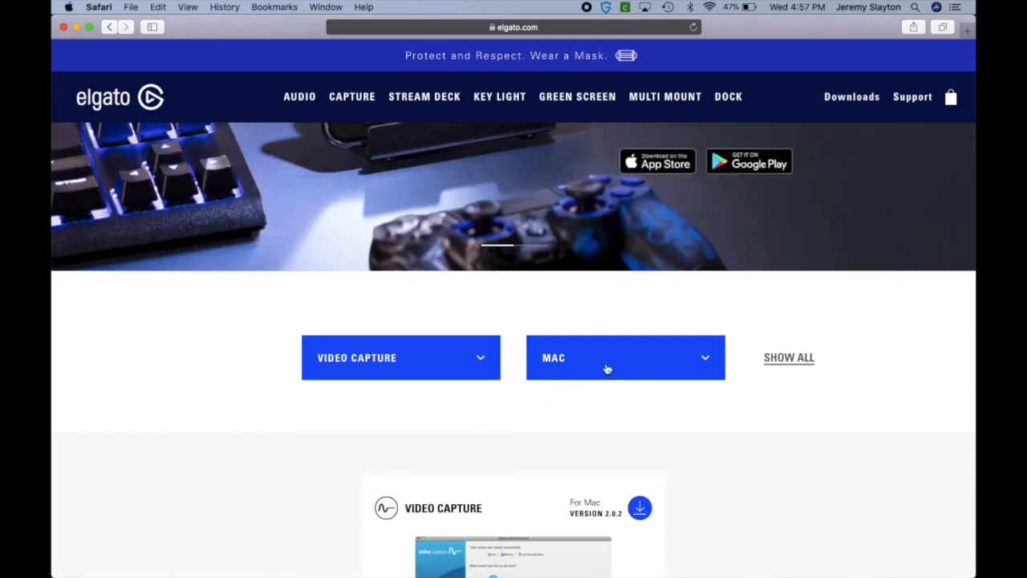
pyautogui.click(605, 367)
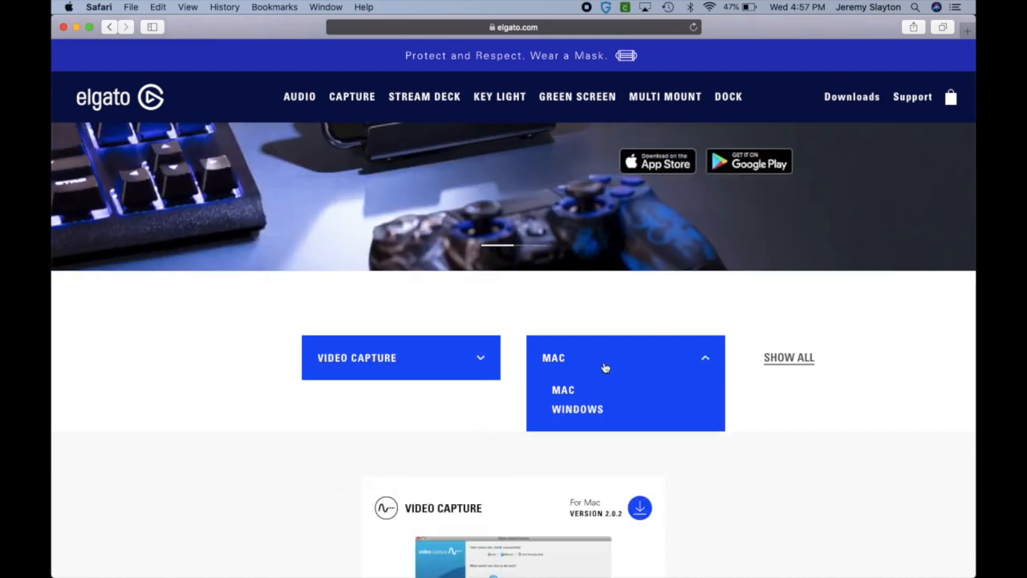
pyautogui.scroll(-5, 806, 372)
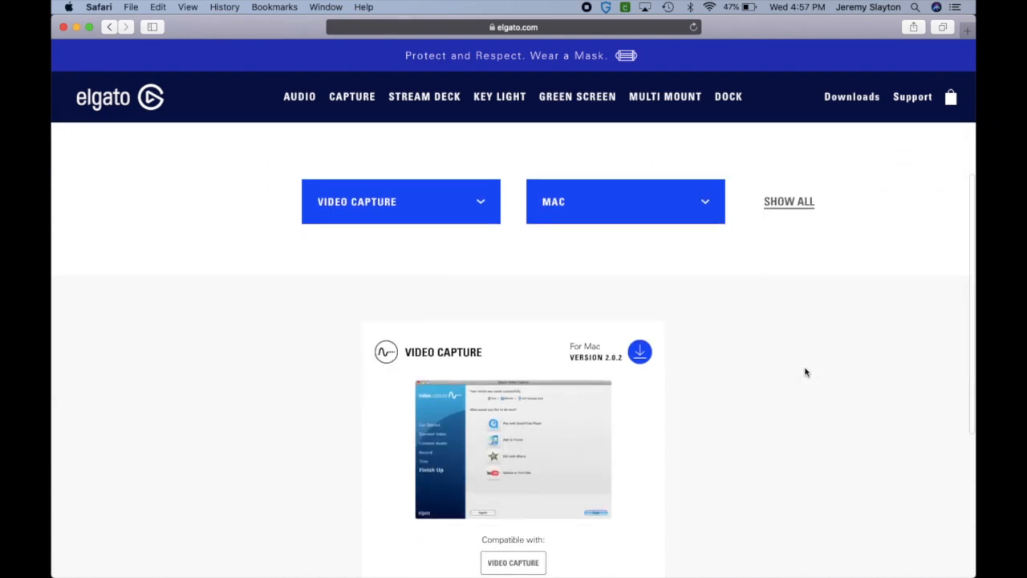
pyautogui.scroll(-4, 807, 371)
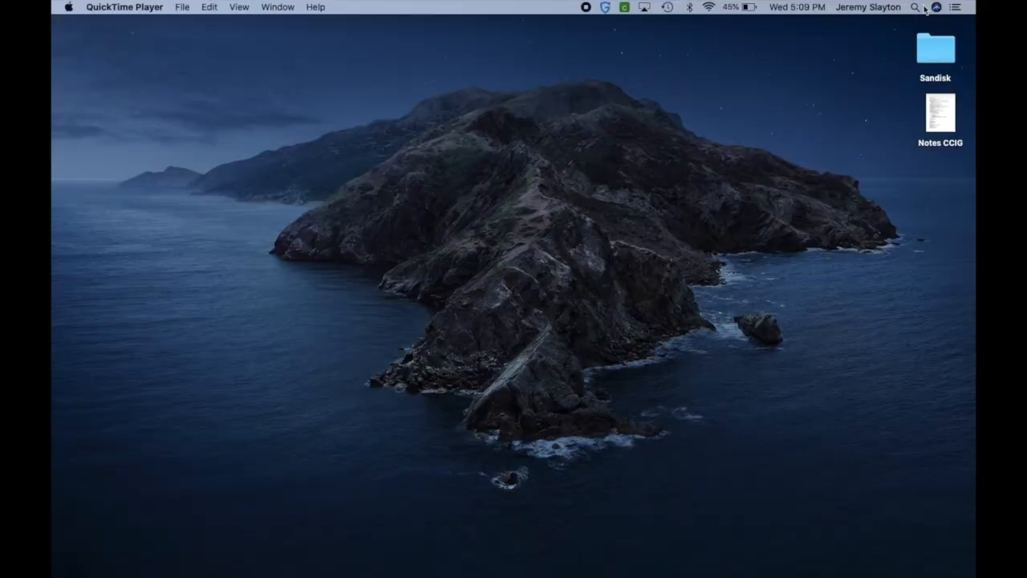
# - Launch Elgato Video Capture from Spotlight and position its window
pyautogui.click(916, 7)
pyautogui.write('elgato')
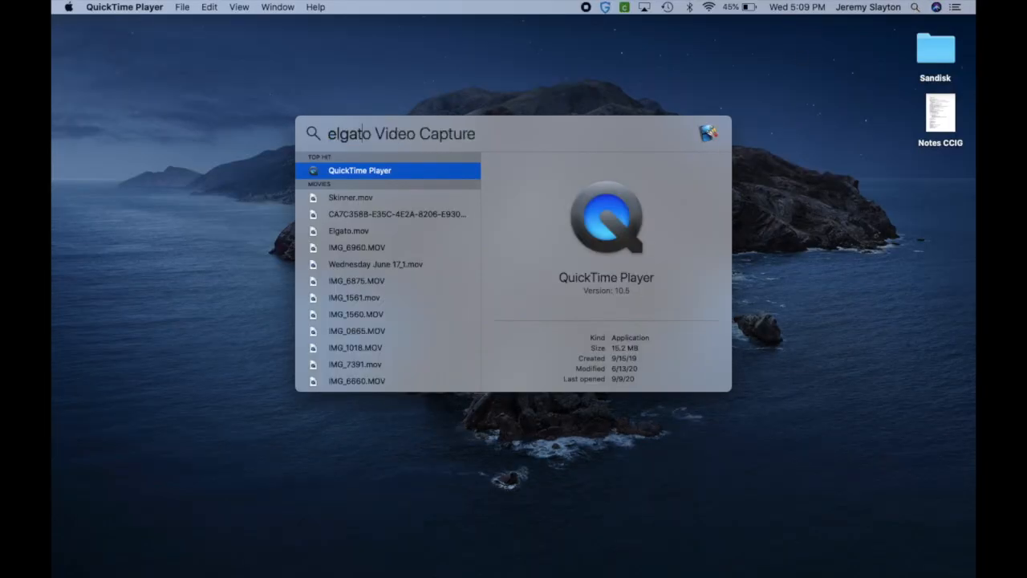
pyautogui.press('Return')
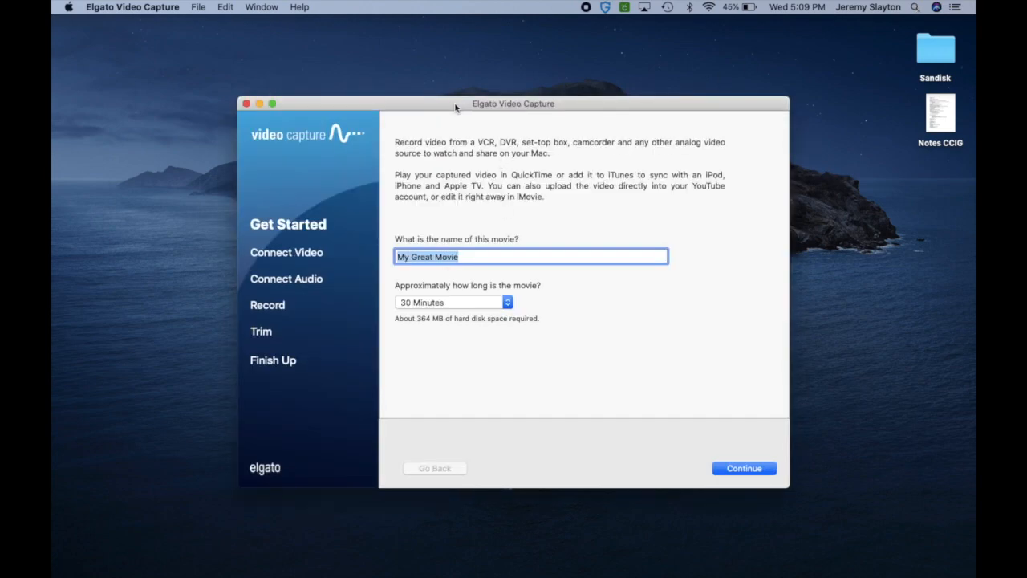
pyautogui.moveTo(456, 107); pyautogui.dragTo(481, 73)
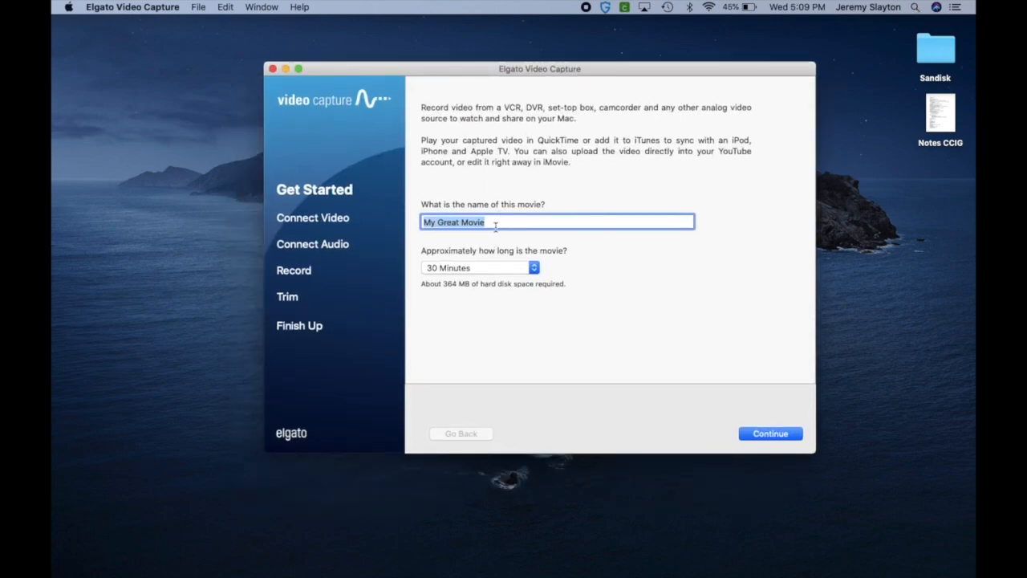
# - Set the new movie's approximate length to 60 Minutes
pyautogui.click(507, 271)
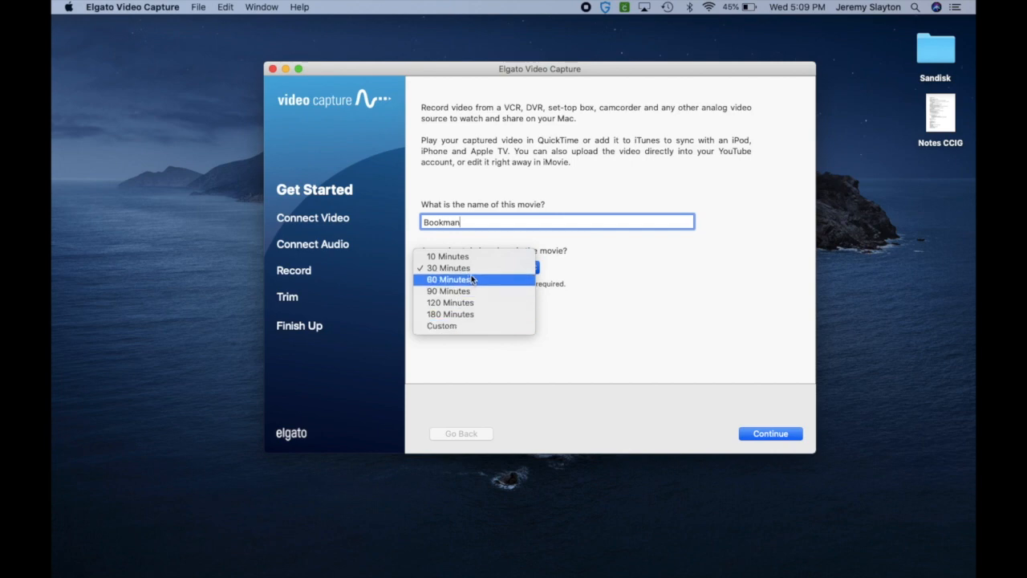
pyautogui.press('Escape')
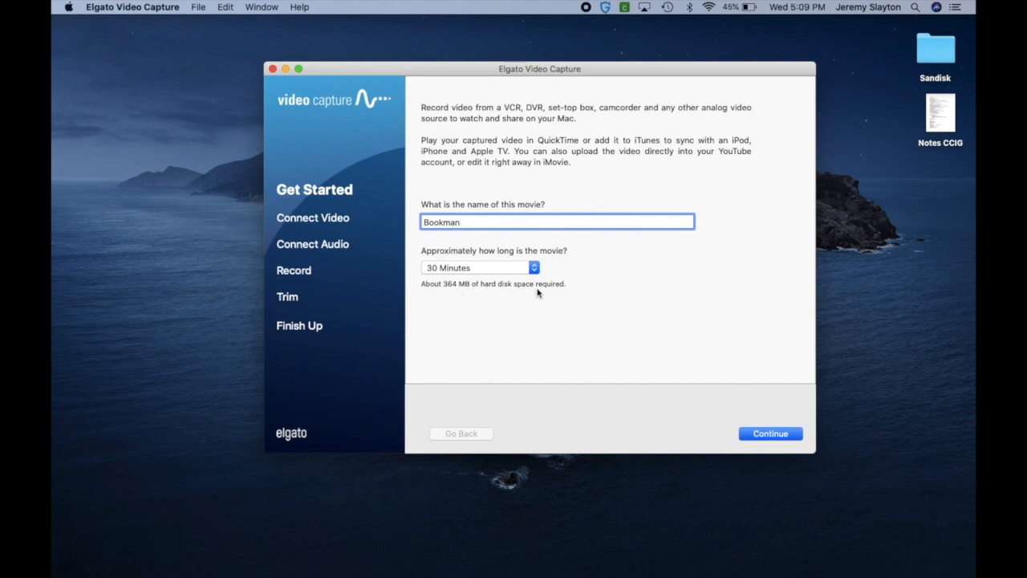
pyautogui.click(515, 269)
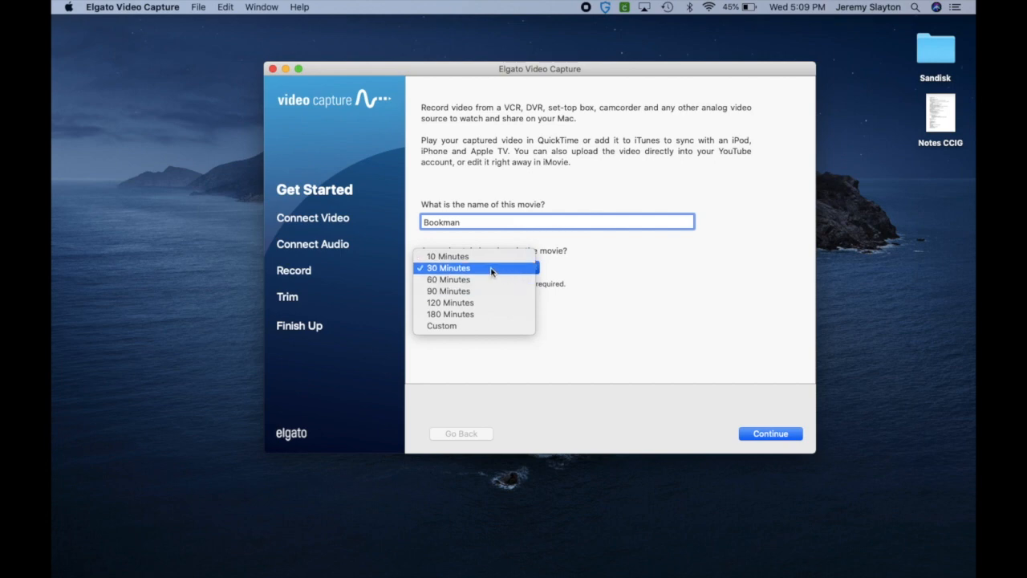
pyautogui.click(457, 335)
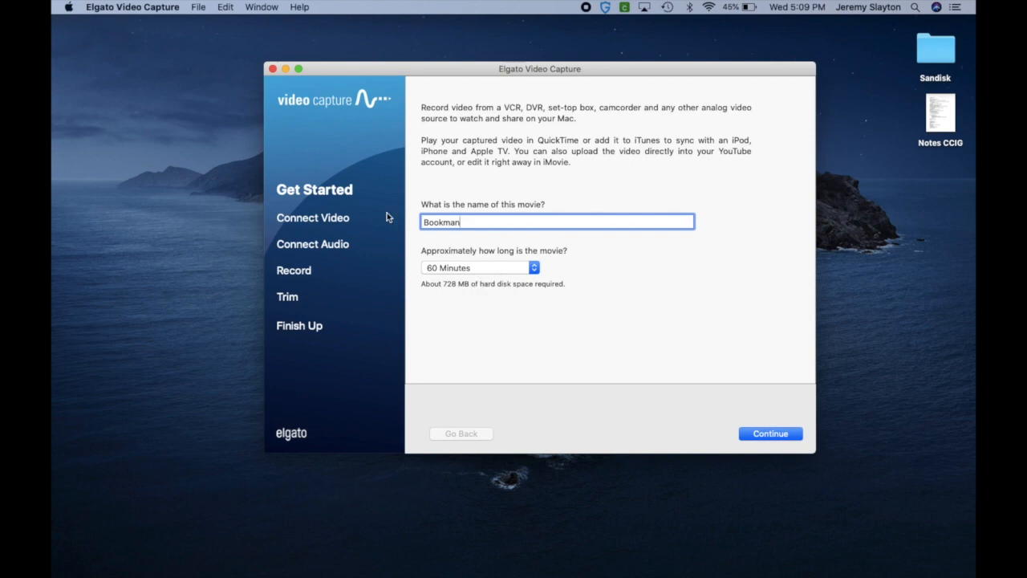
pyautogui.moveTo(363, 70); pyautogui.dragTo(348, 64)
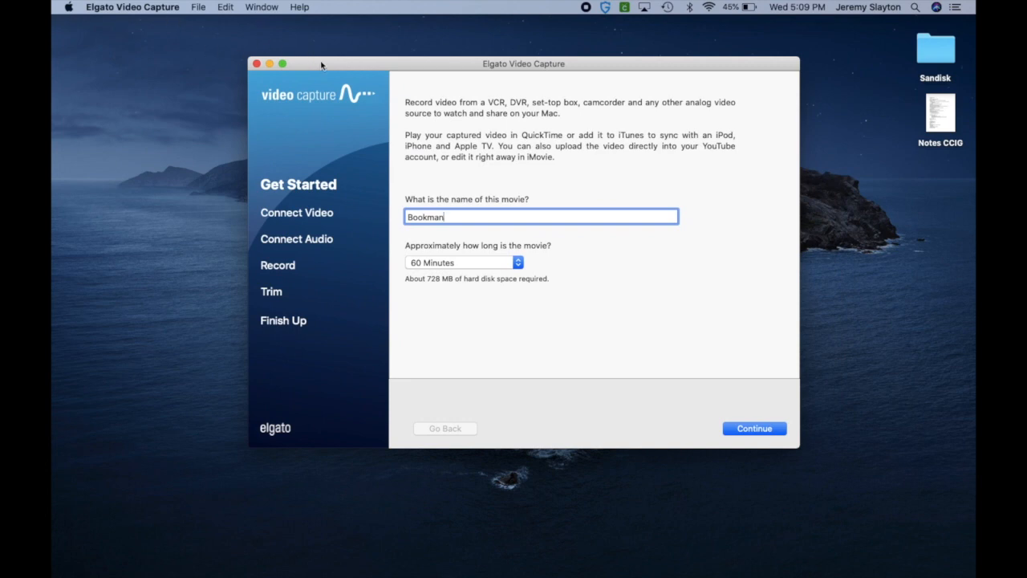
pyautogui.moveTo(321, 64); pyautogui.dragTo(304, 28)
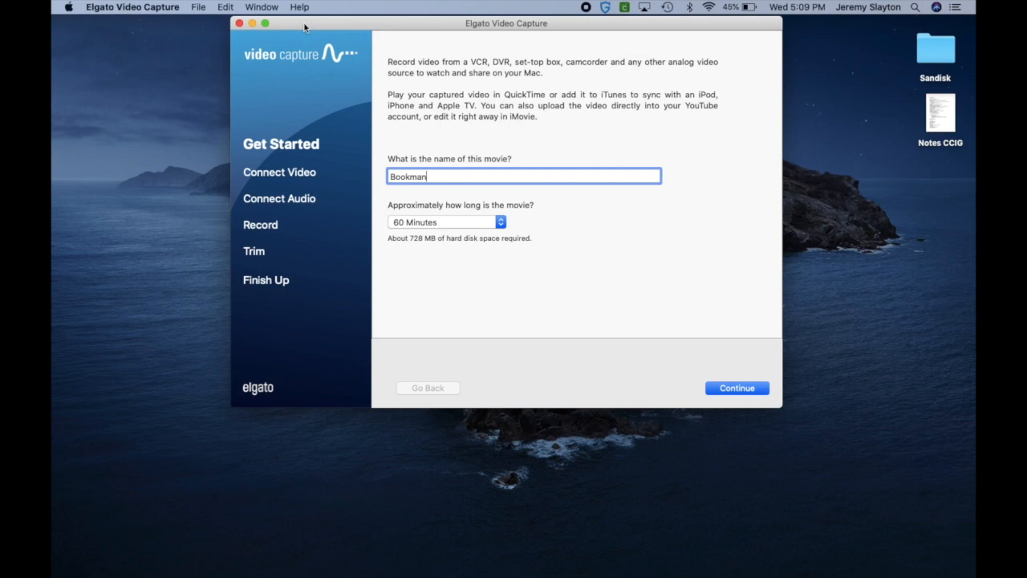
pyautogui.click(199, 8)
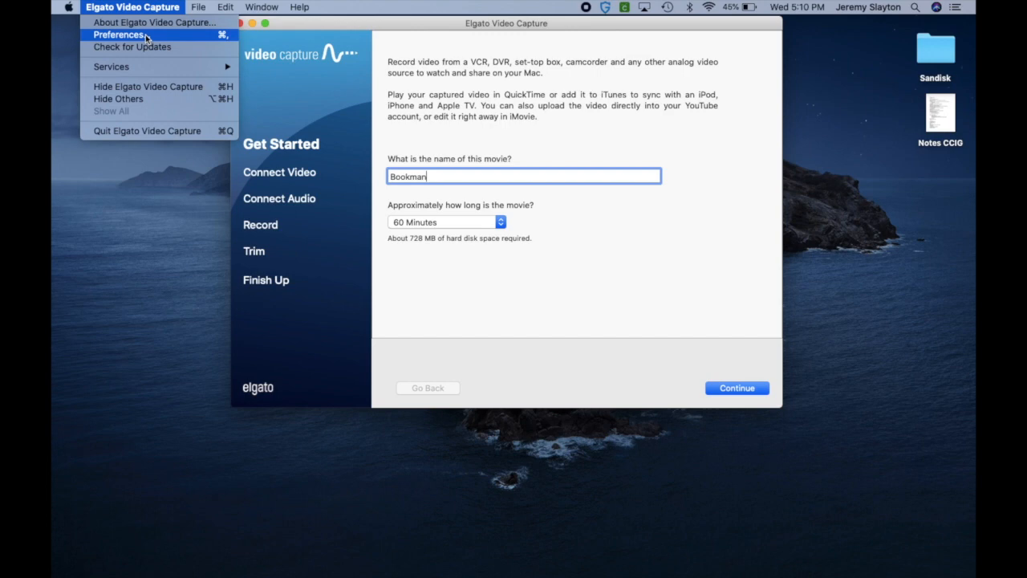
# - In Preferences, keep Movies as the folder where captures are saved
pyautogui.click(121, 34)
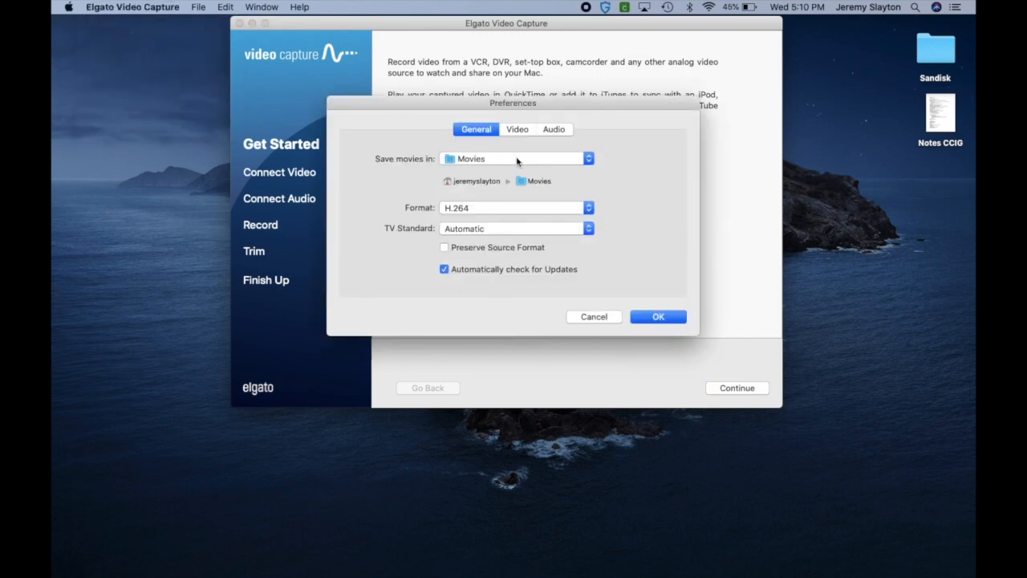
pyautogui.click(513, 158)
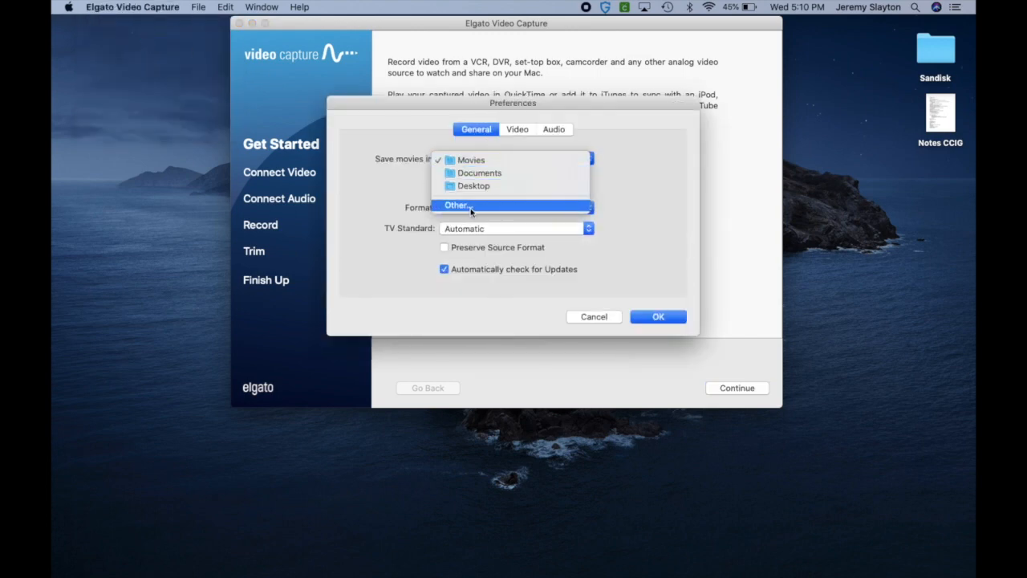
pyautogui.click(362, 165)
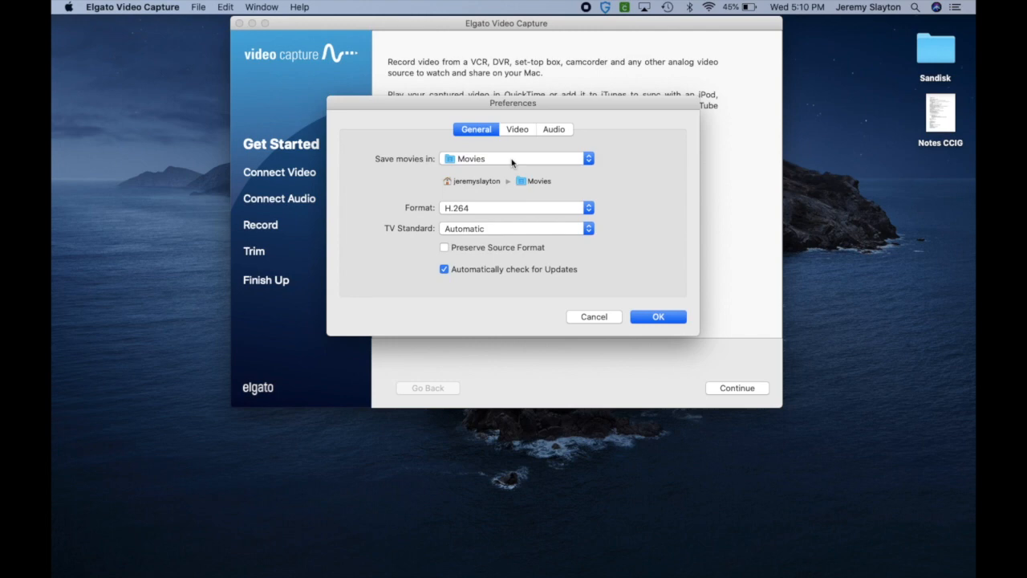
pyautogui.click(512, 159)
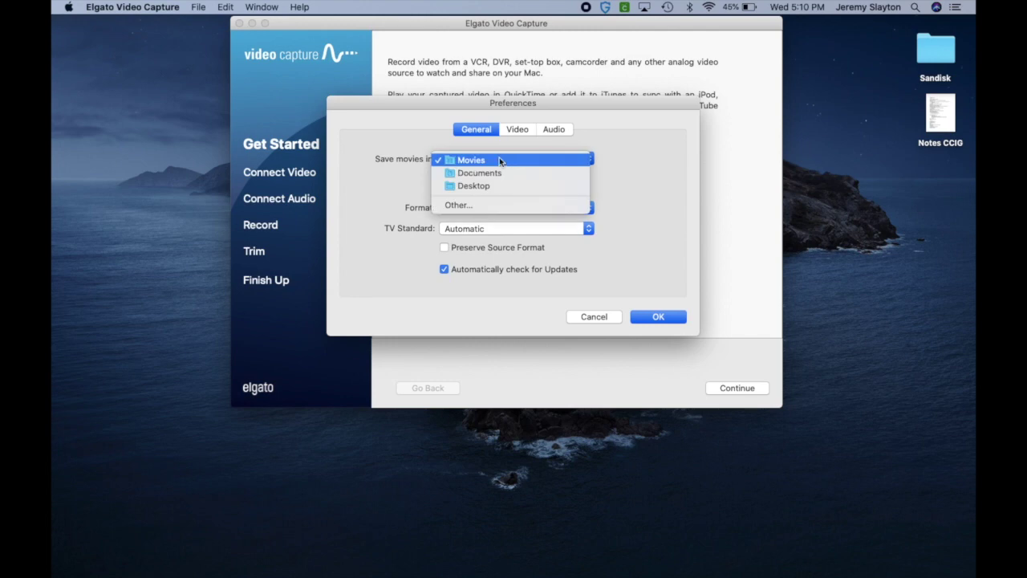
pyautogui.click(424, 140)
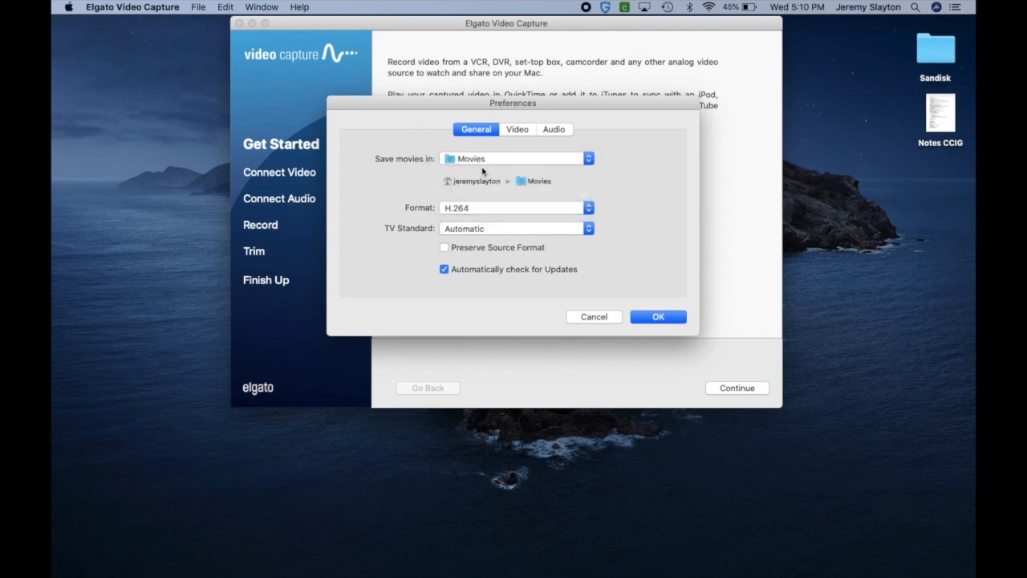
# - Keep H.264 as the recording format after reviewing the format choices
pyautogui.click(496, 209)
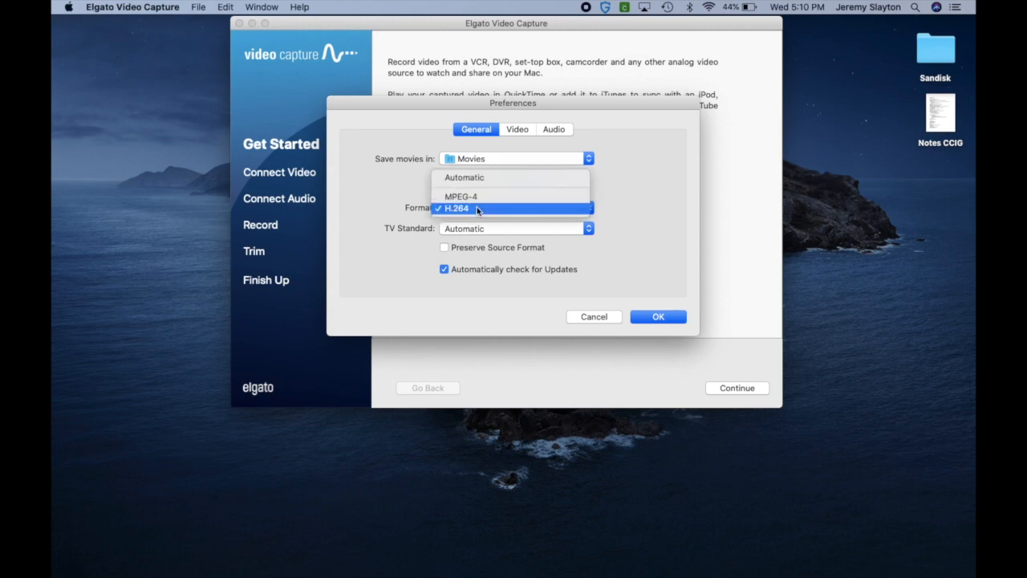
pyautogui.click(436, 207)
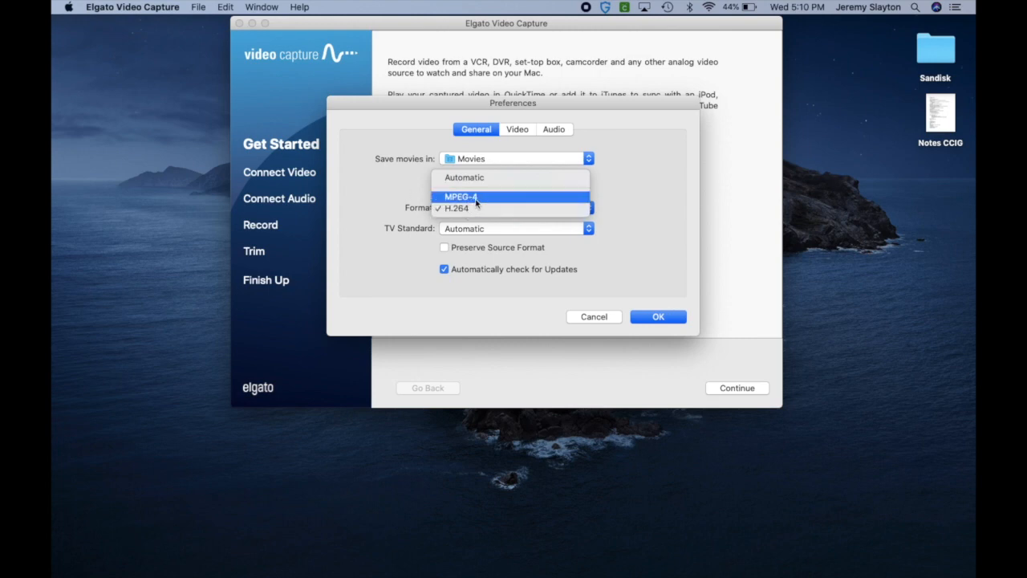
pyautogui.click(395, 196)
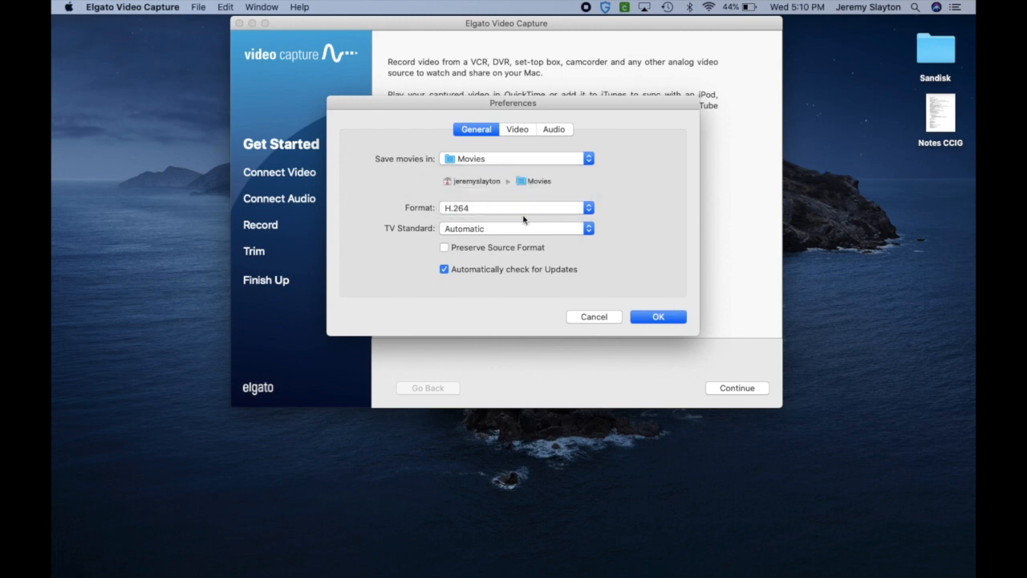
pyautogui.click(521, 208)
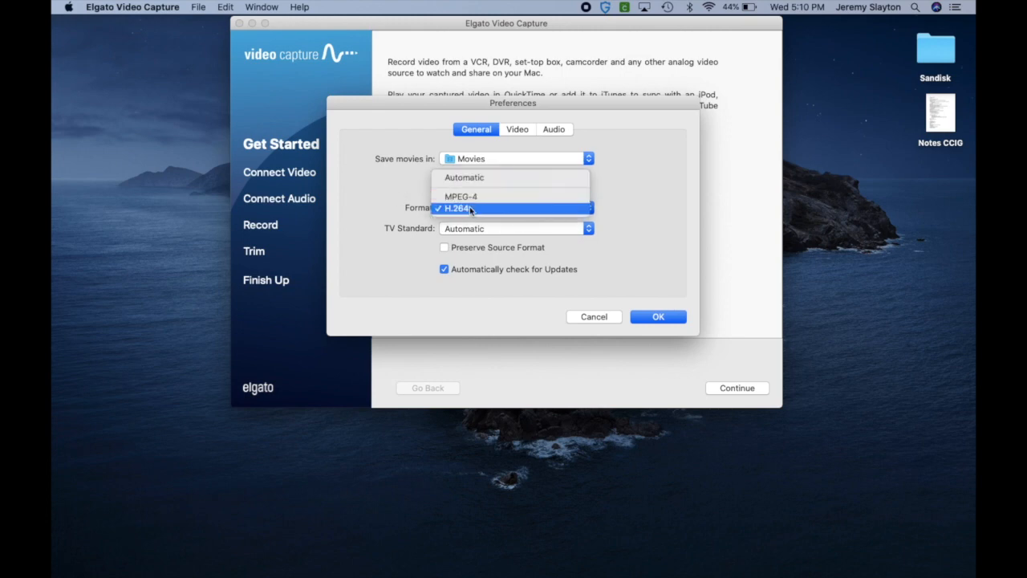
pyautogui.click(406, 193)
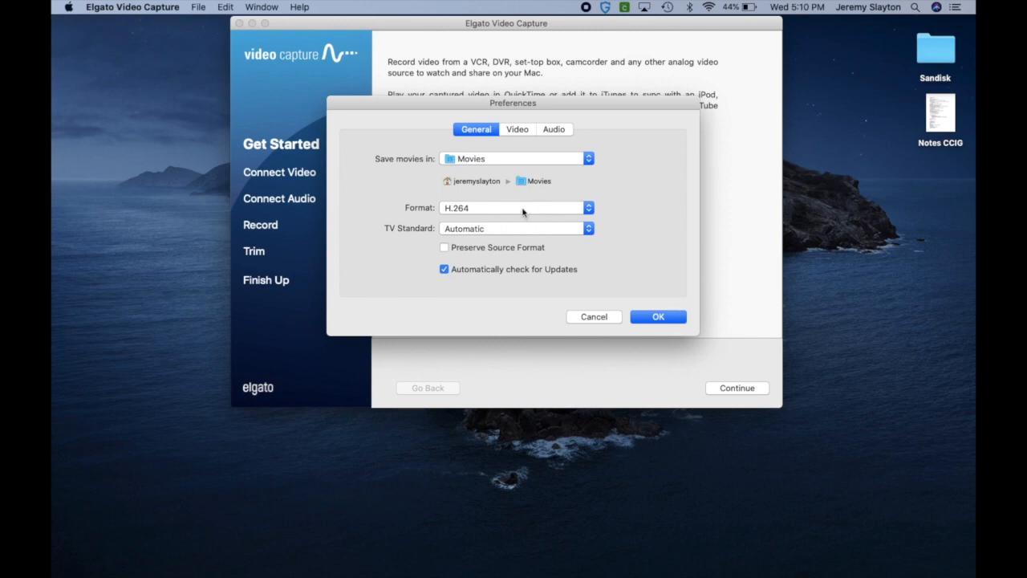
pyautogui.click(523, 210)
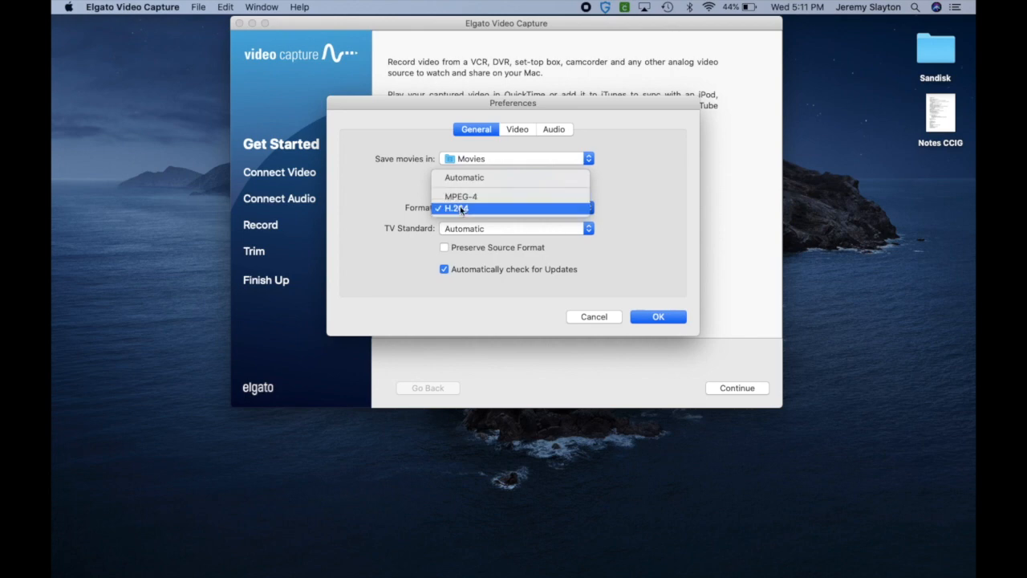
pyautogui.click(406, 191)
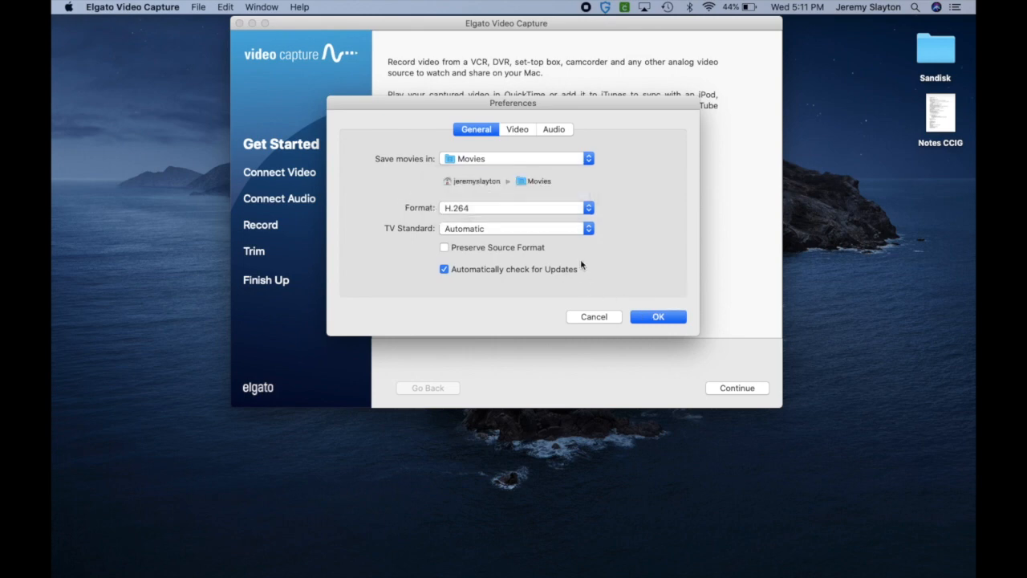
# - Review the Video and Audio preference panes and return to General
pyautogui.click(519, 130)
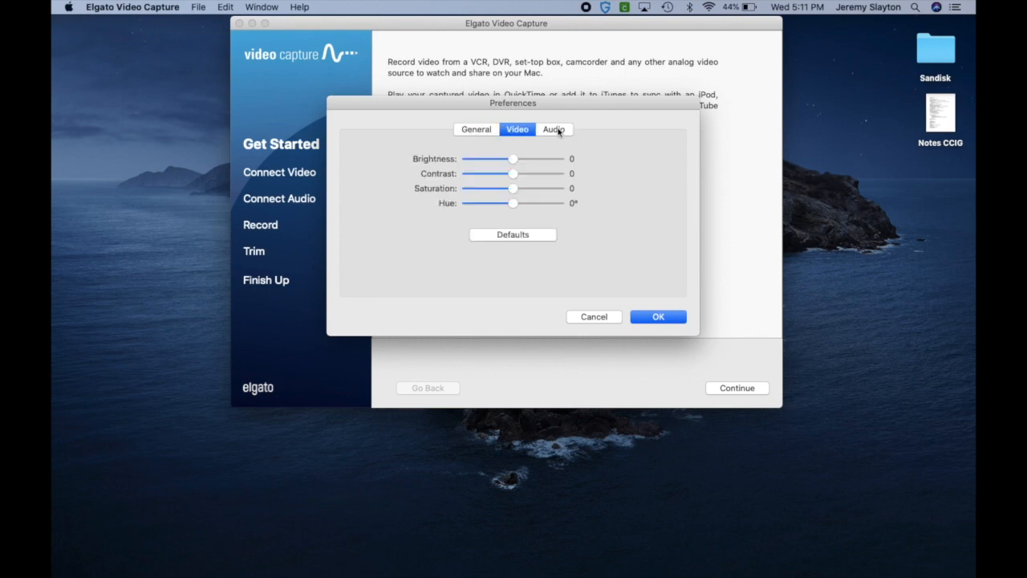
pyautogui.click(559, 132)
pyautogui.click(478, 129)
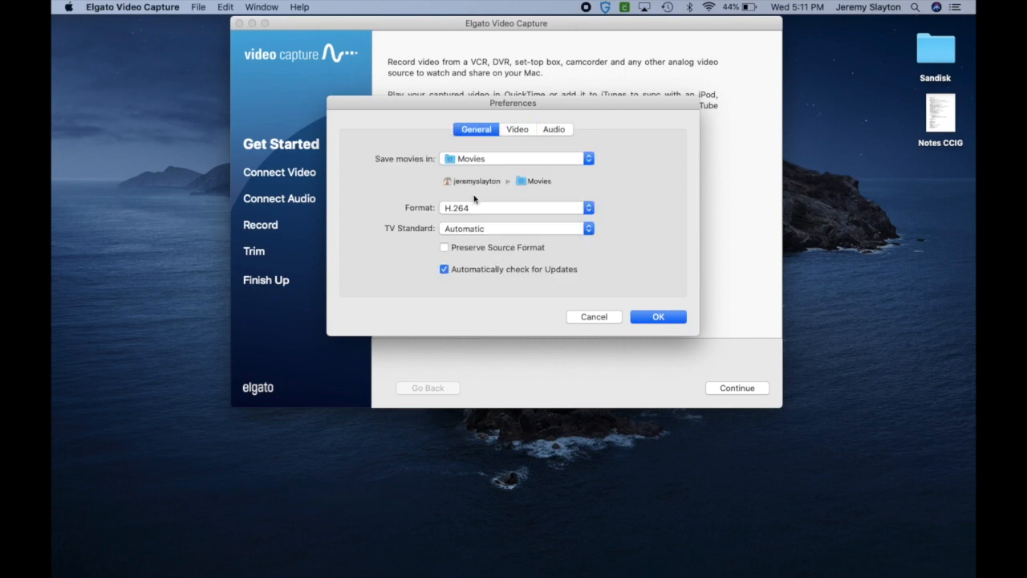
# - Confirm the preferences and continue to the Connect Video step with the live tape preview
pyautogui.click(657, 318)
pyautogui.write('Bookman')
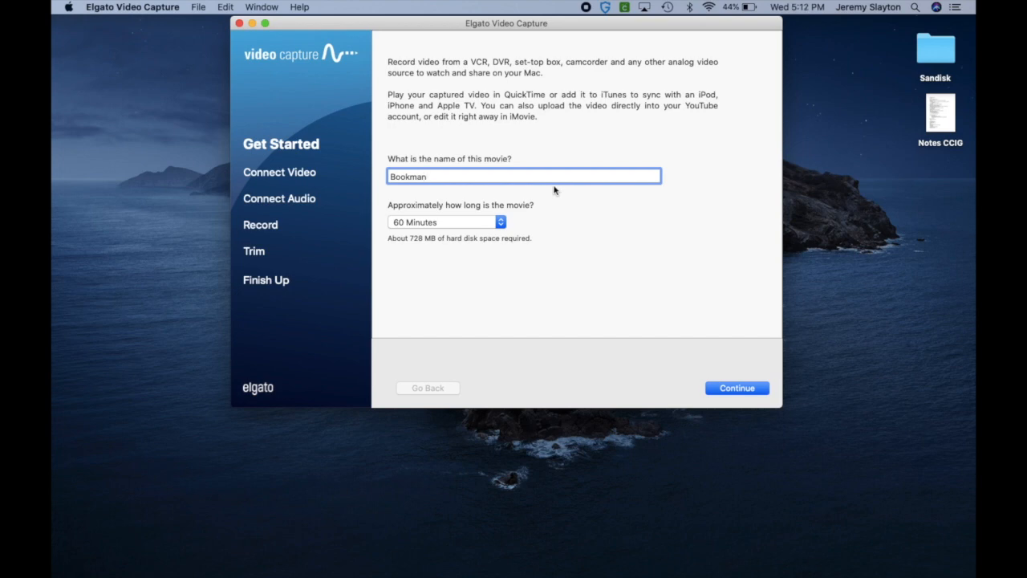
pyautogui.click(736, 388)
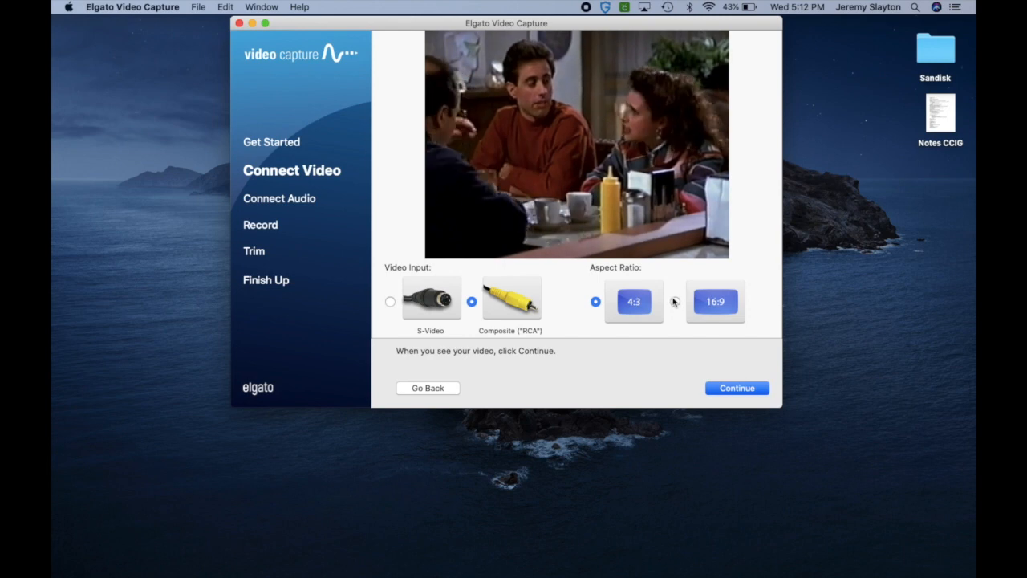
# - Keep the 4:3 aspect ratio after previewing 16:9 and continue to Connect Audio
pyautogui.click(674, 301)
pyautogui.click(595, 302)
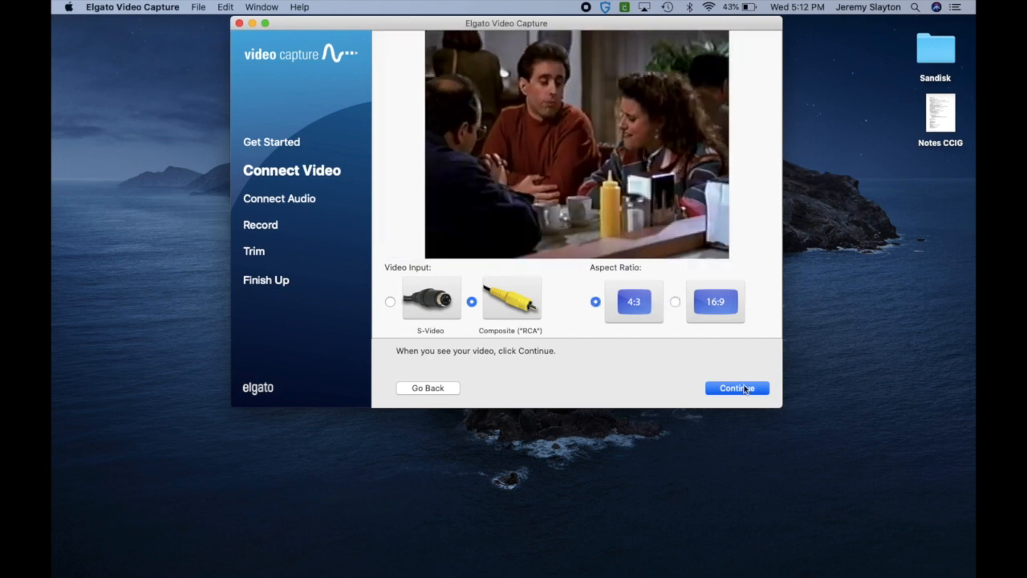
pyautogui.click(747, 389)
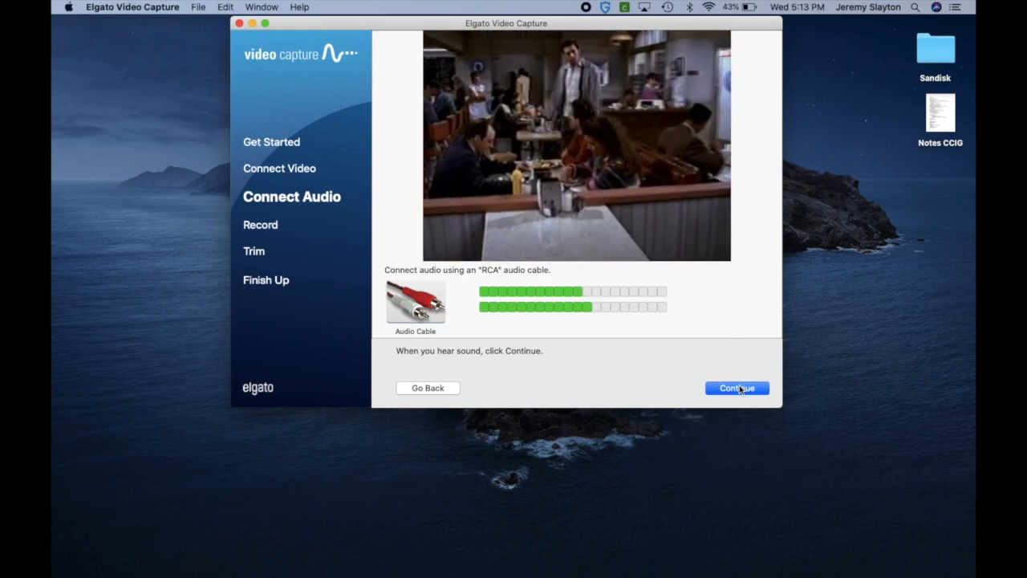
# - Continue to the Record step and start capturing the playing tape
pyautogui.click(739, 389)
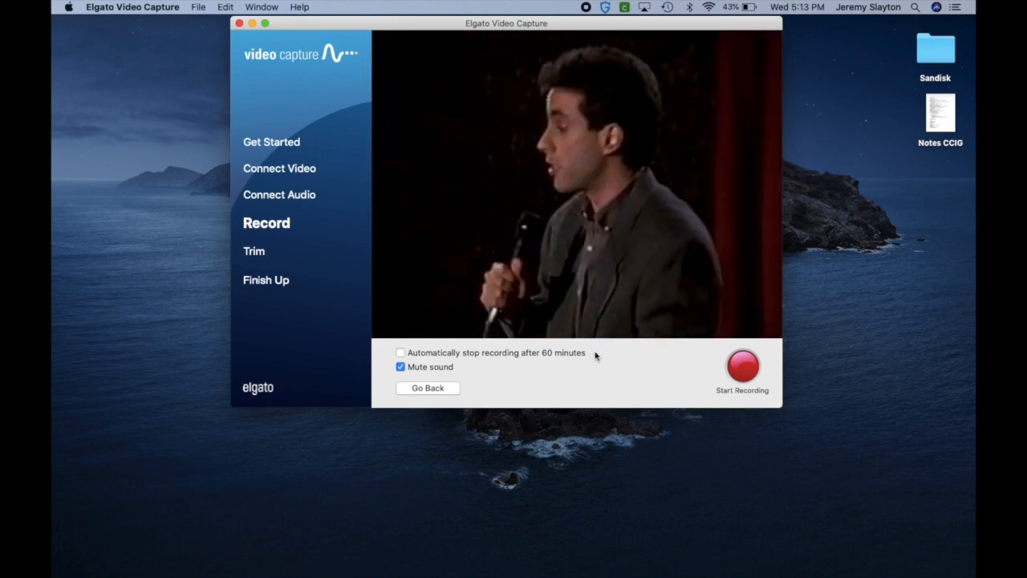
pyautogui.click(744, 368)
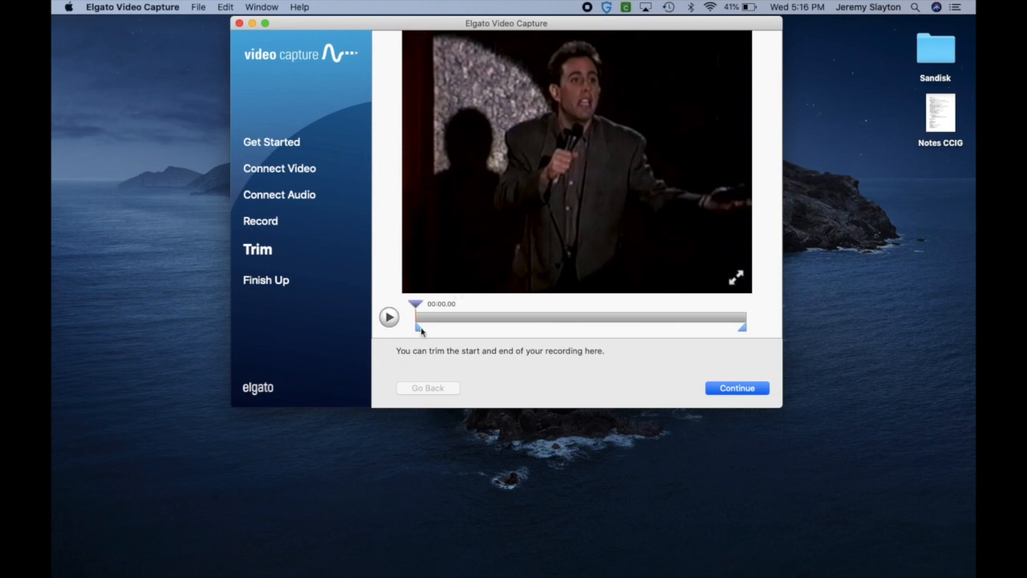
# - Trim the recording to start near 00:01.16 and end at 02:39.04
pyautogui.moveTo(418, 325); pyautogui.dragTo(422, 332)
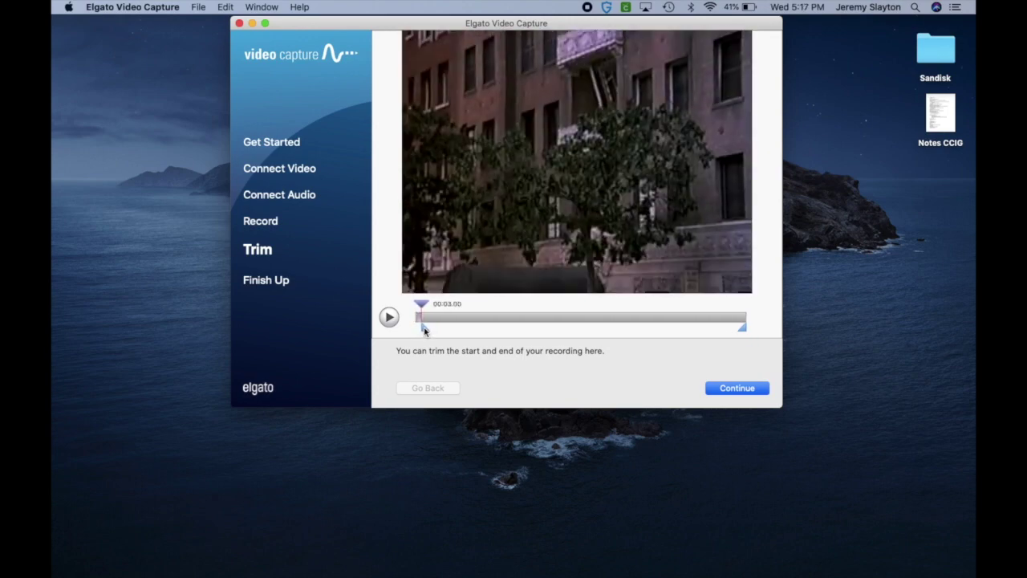
pyautogui.moveTo(424, 330); pyautogui.dragTo(422, 329)
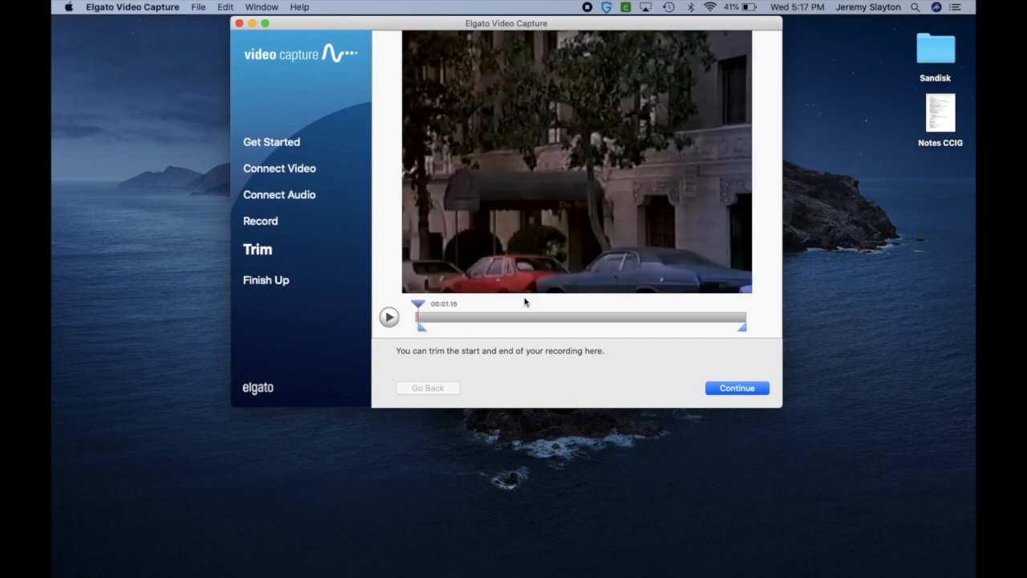
pyautogui.moveTo(744, 329)
pyautogui.mouseDown()
pyautogui.moveTo(752, 332)
pyautogui.moveTo(742, 333)
pyautogui.mouseUp()
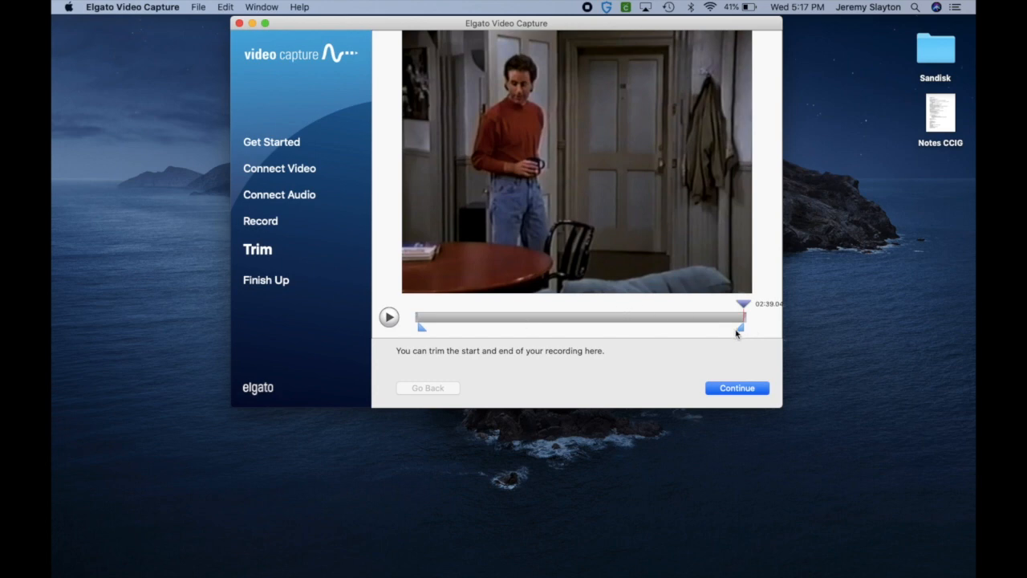
# - Finish trimming so the movie saves as Bookman.mp4 in Movies
pyautogui.moveTo(577, 161)
pyautogui.moveTo(694, 300)
pyautogui.click(745, 390)
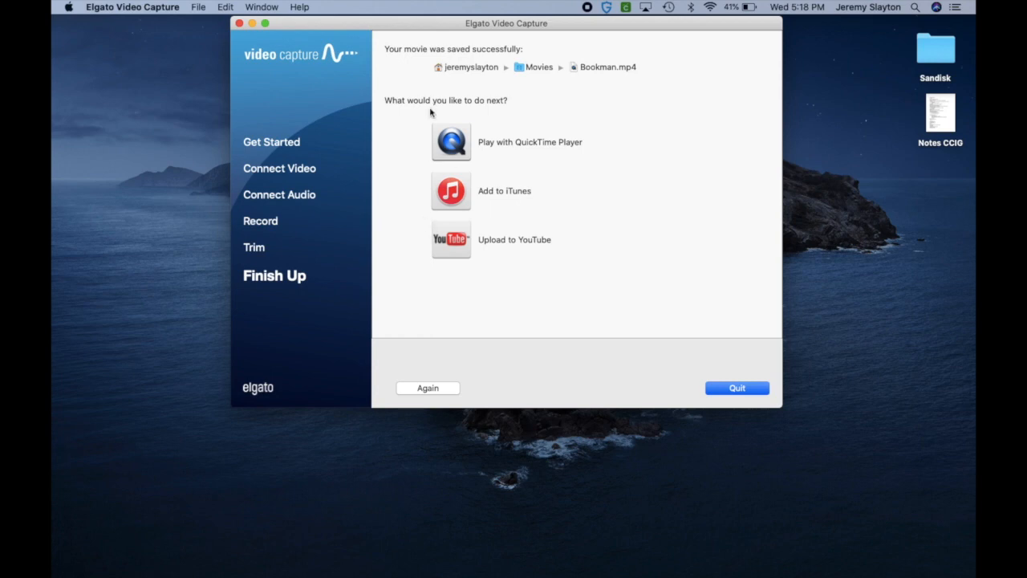
# - Quit the capture app and open Bookman.mp4 from the Movies folder in Finder
pyautogui.click(736, 388)
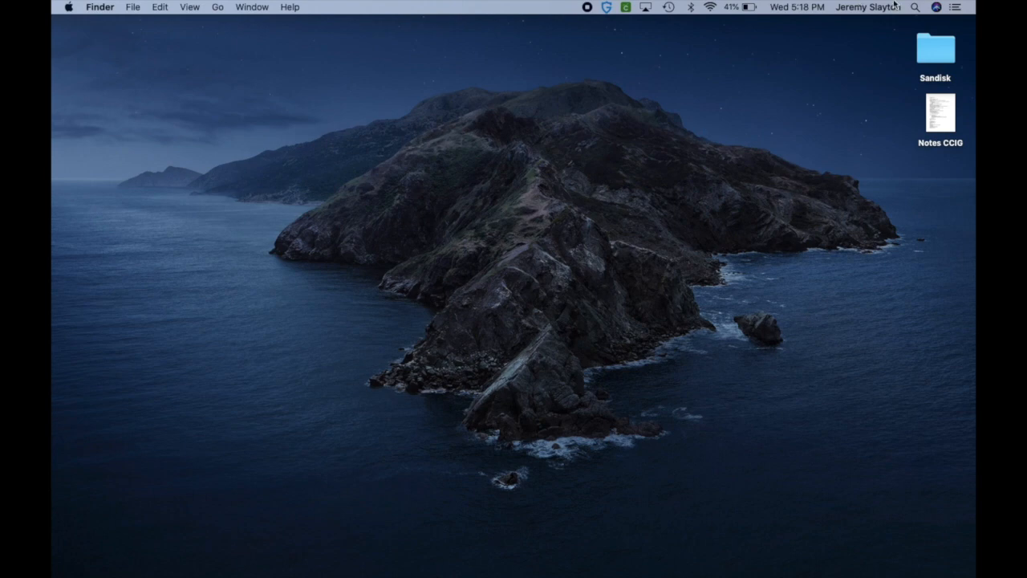
pyautogui.click(95, 562)
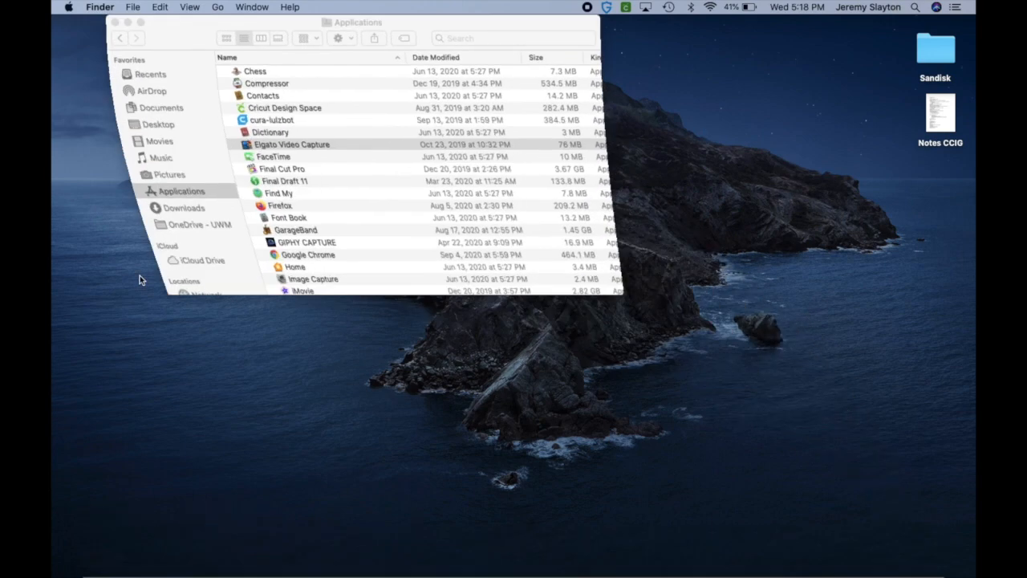
pyautogui.click(144, 140)
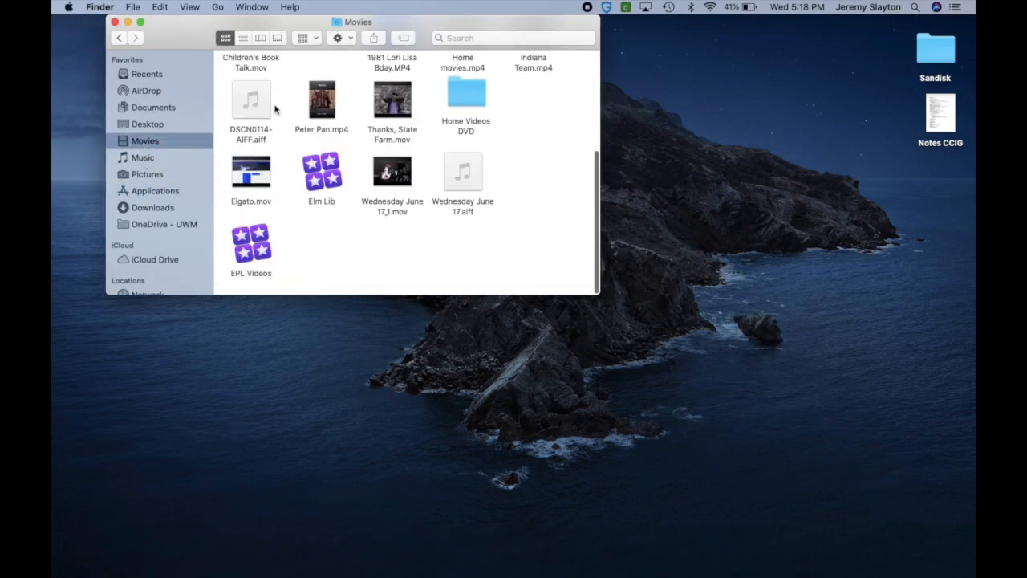
pyautogui.scroll(5, 290, 144)
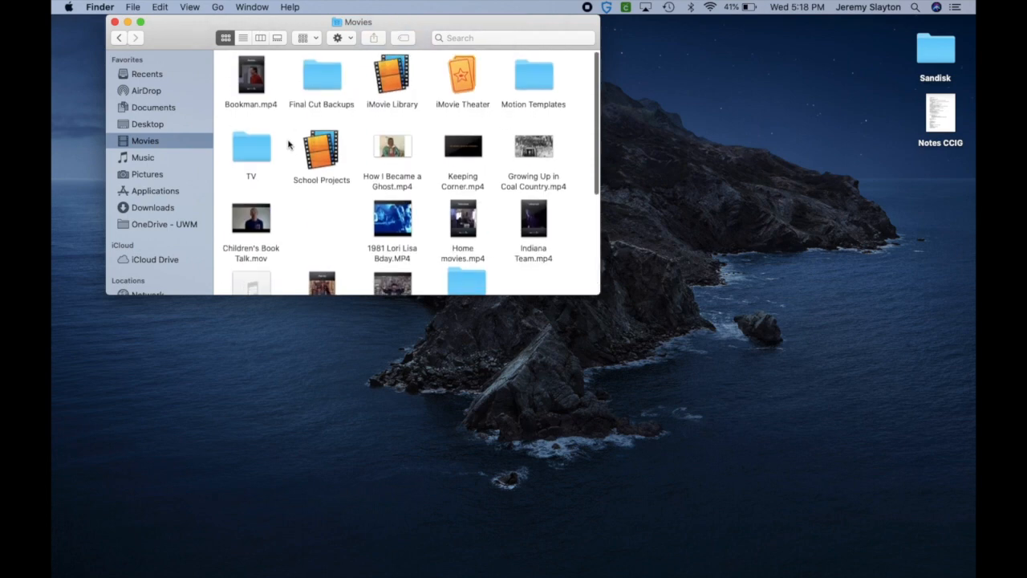
pyautogui.doubleClick(250, 81)
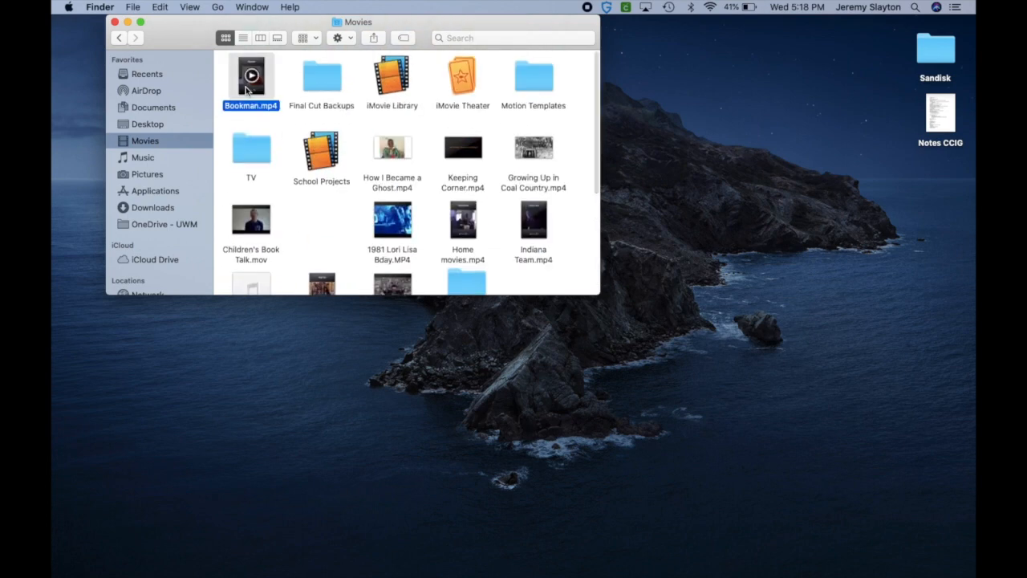
# - Play the Bookman movie in QuickTime Player for several seconds, then pause it
pyautogui.moveTo(216, 53); pyautogui.dragTo(315, 34)
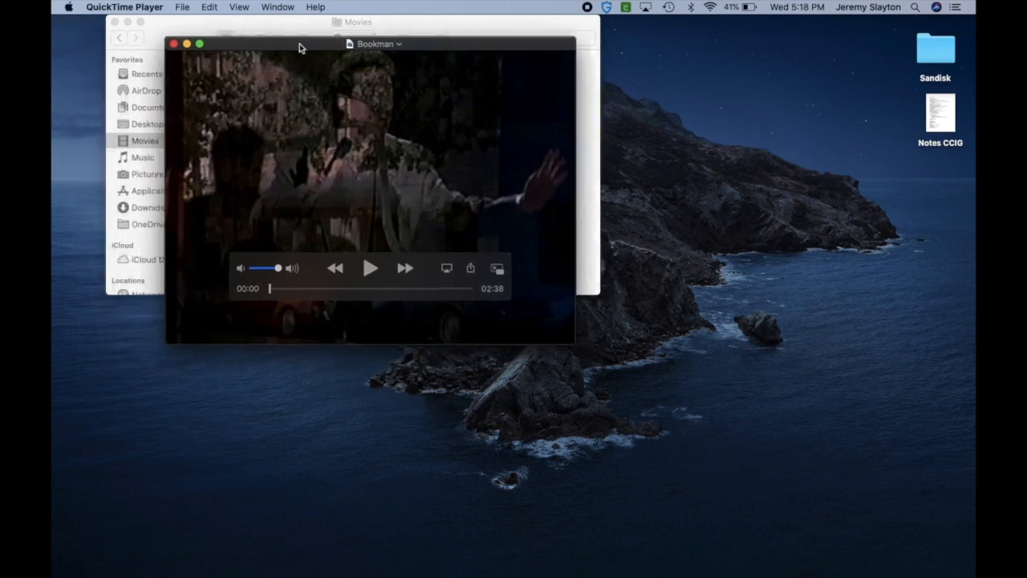
pyautogui.click(388, 258)
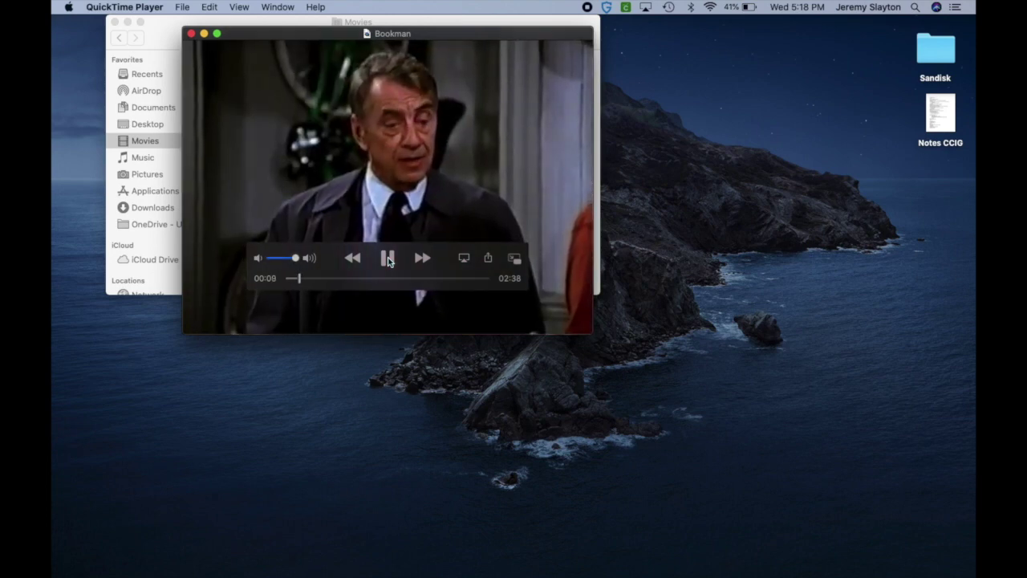
pyautogui.click(388, 259)
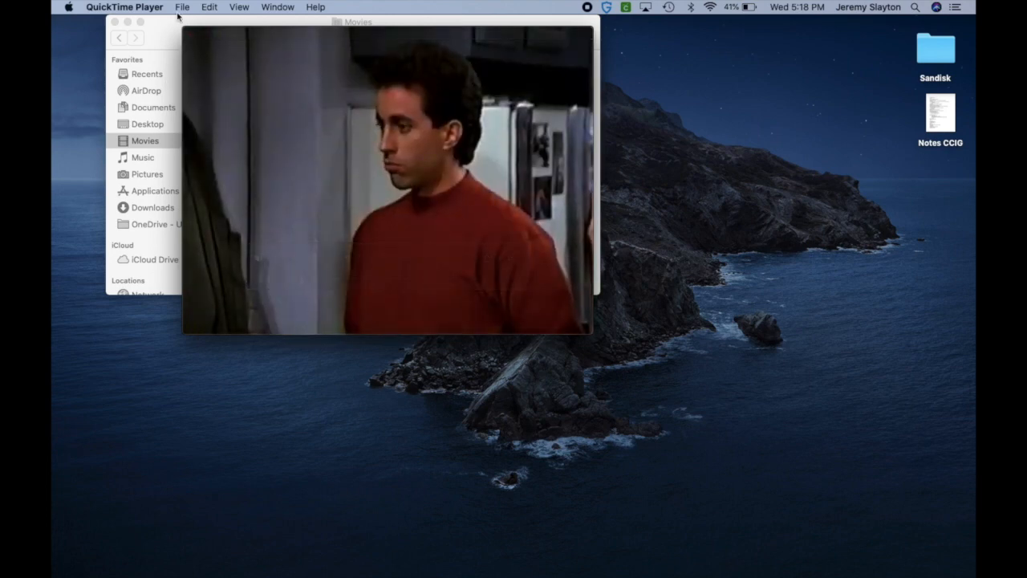